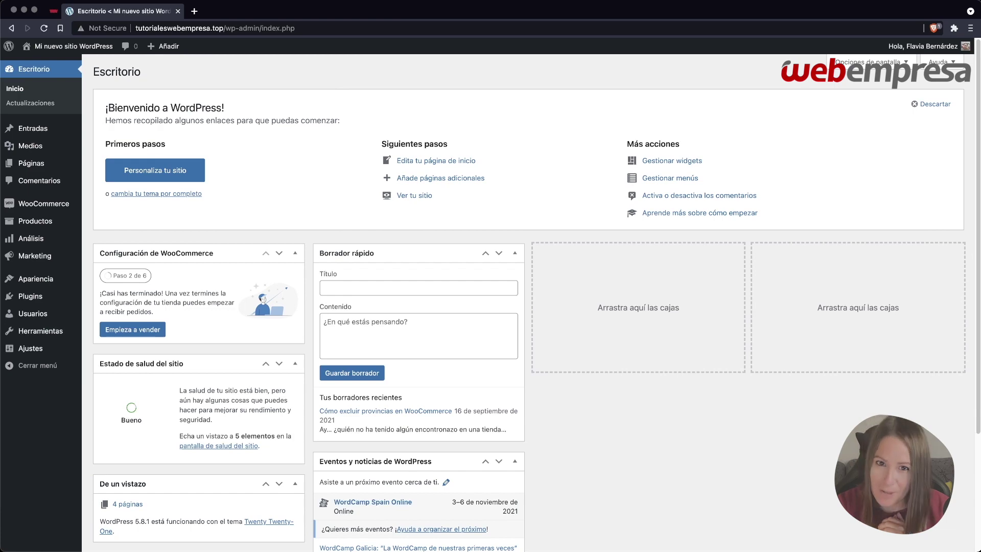
Search the directory of new plugins for "woocommerce packing".
left_click(30, 296)
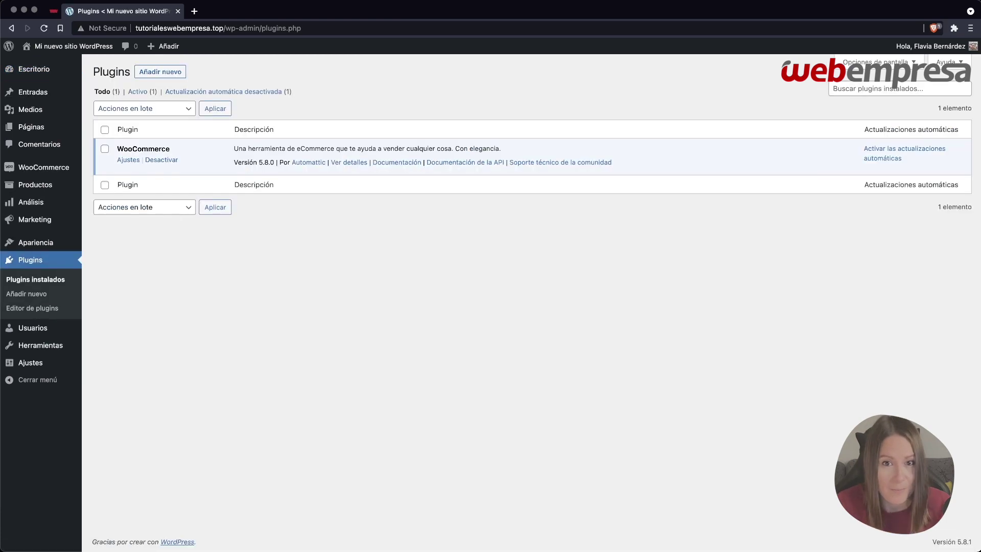
left_click(160, 71)
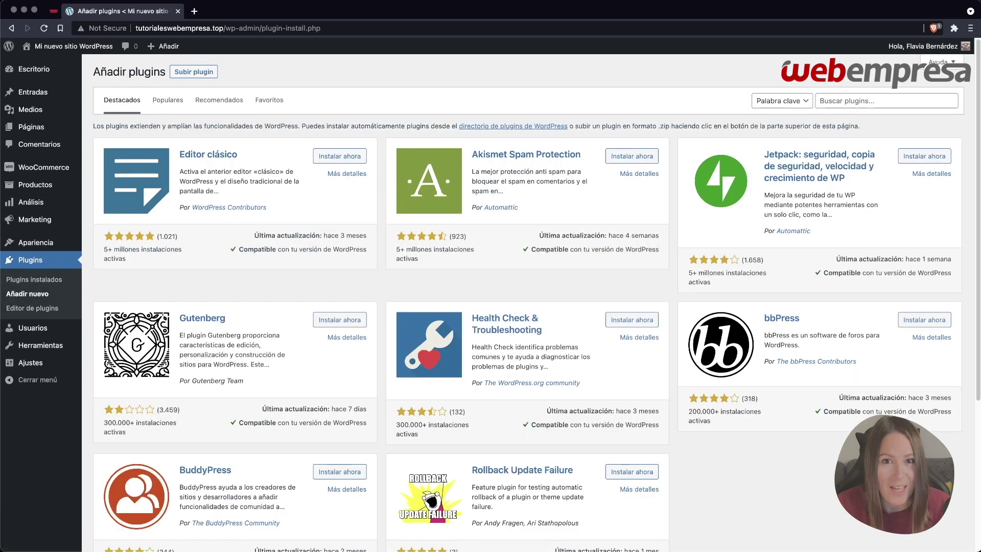
left_click(886, 100)
type("woocommerce packing")
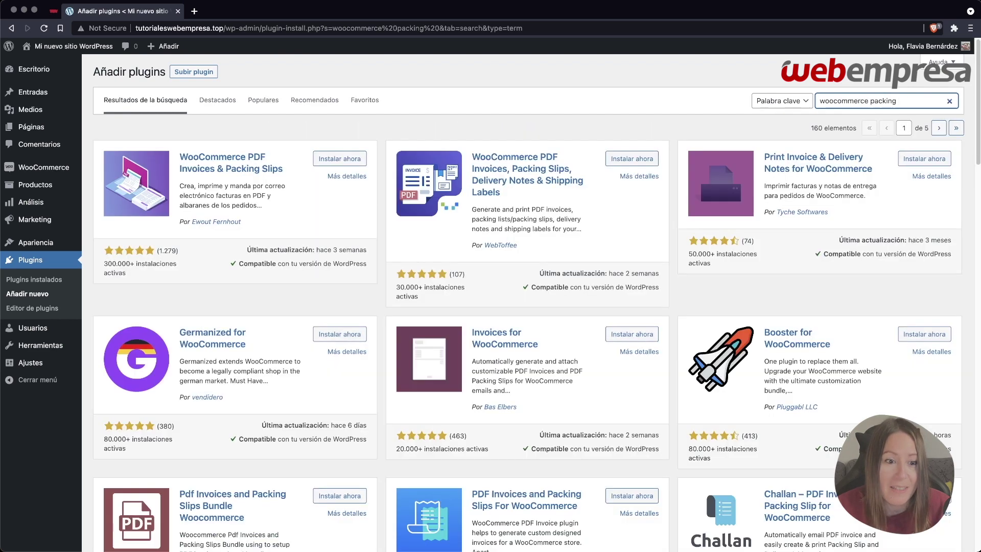
Install and activate the WooCommerce PDF Invoices & Packing Slips plugin by Ewout Fernhout.
left_click_drag(104, 264, 176, 264)
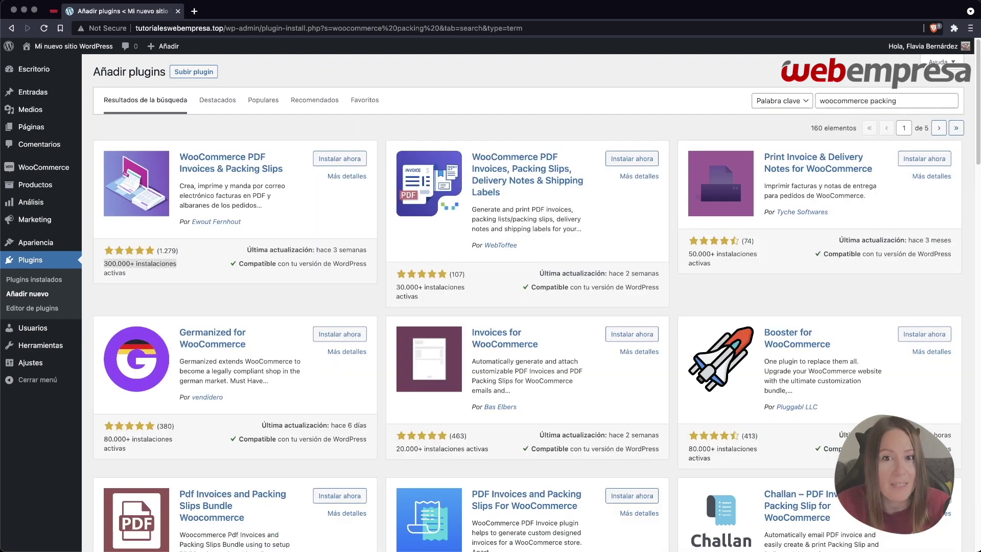
left_click(339, 158)
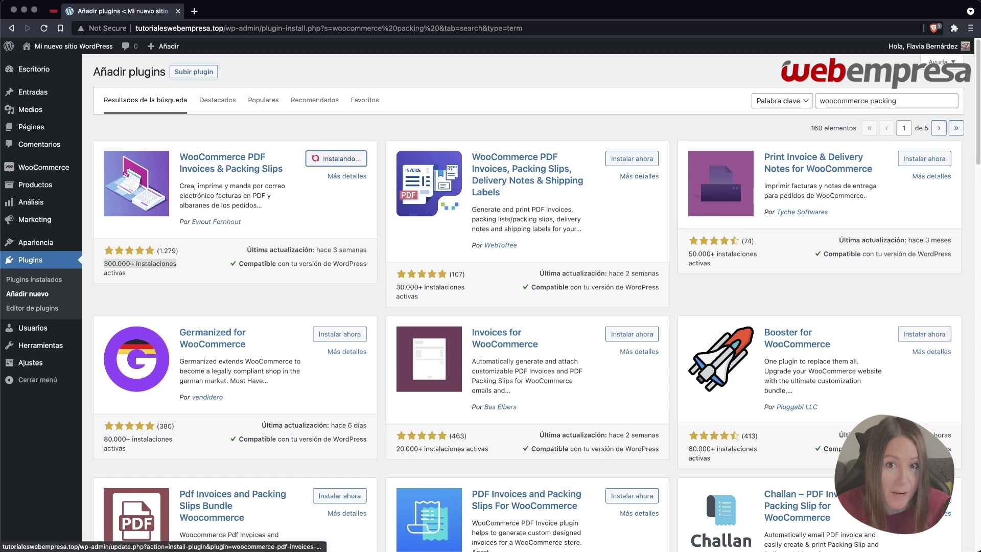
left_click(339, 159)
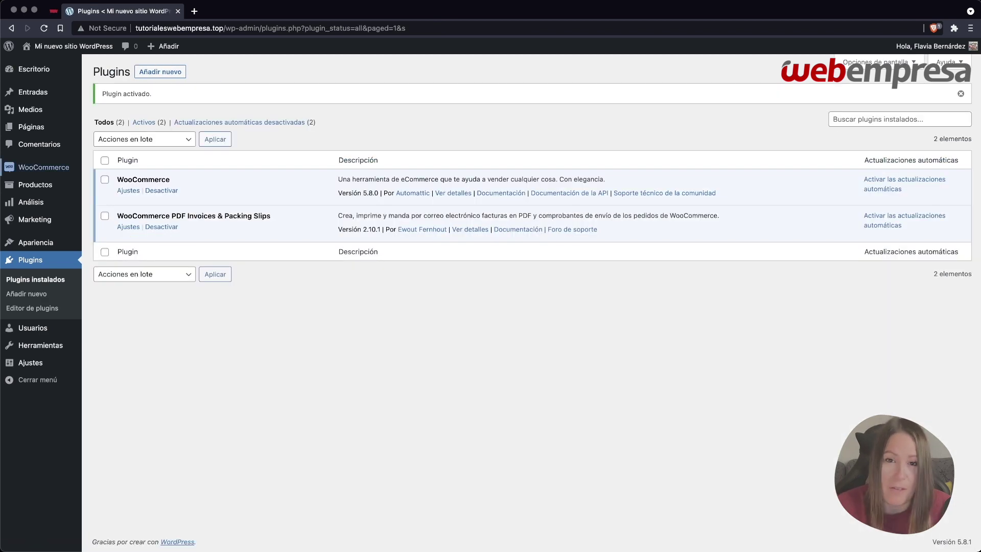
Open WooCommerce's Facturas PDF settings and check the options for how the PDF is viewed.
mouse_move(56, 167)
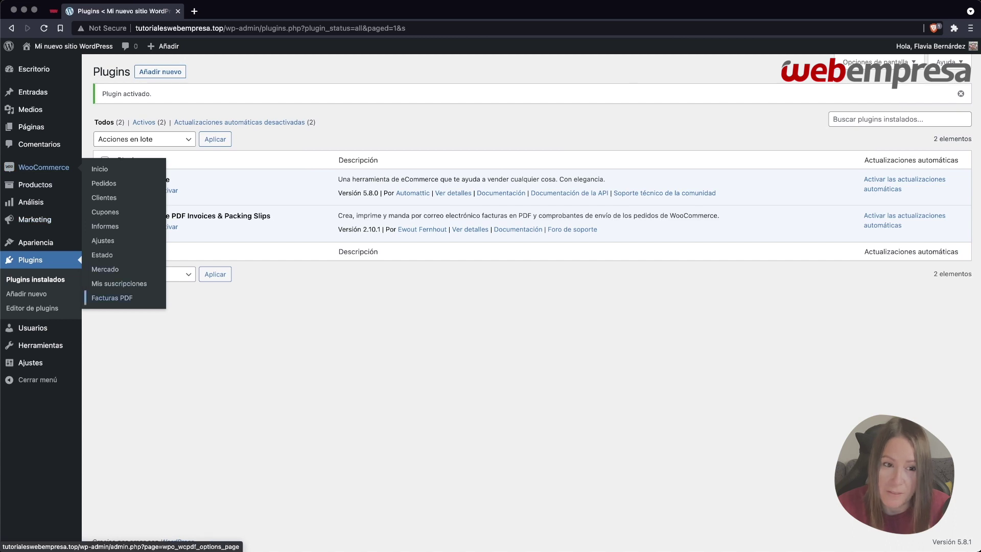
left_click(112, 298)
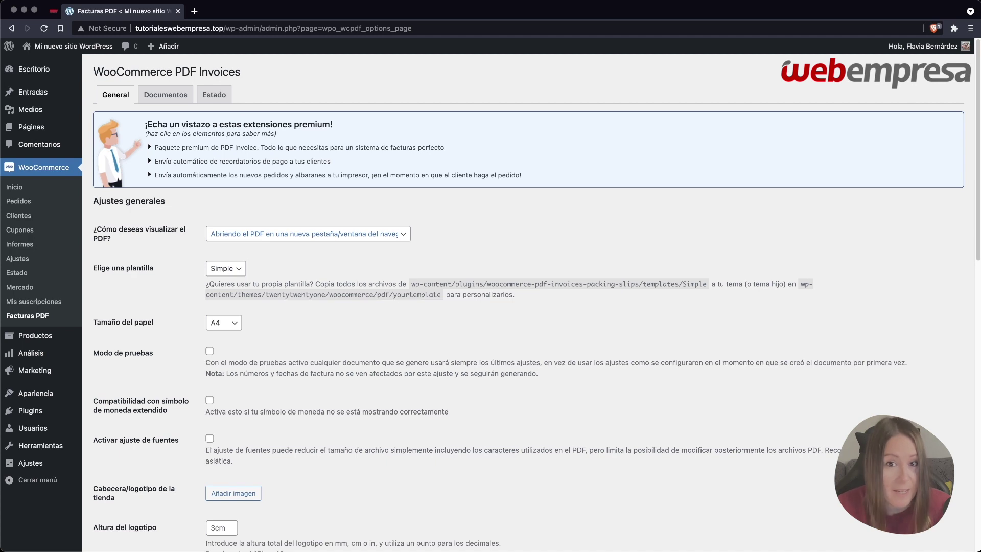
left_click(308, 233)
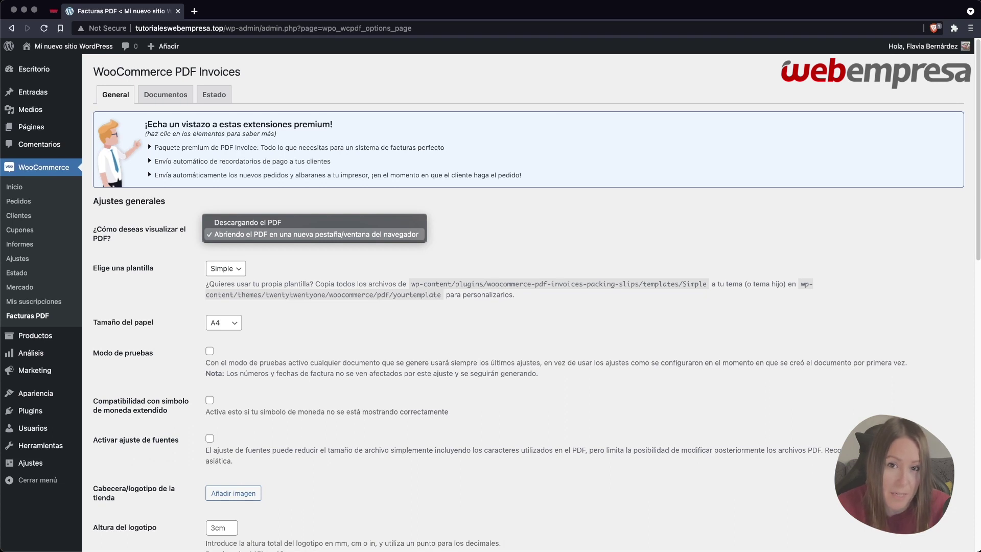
key("Escape")
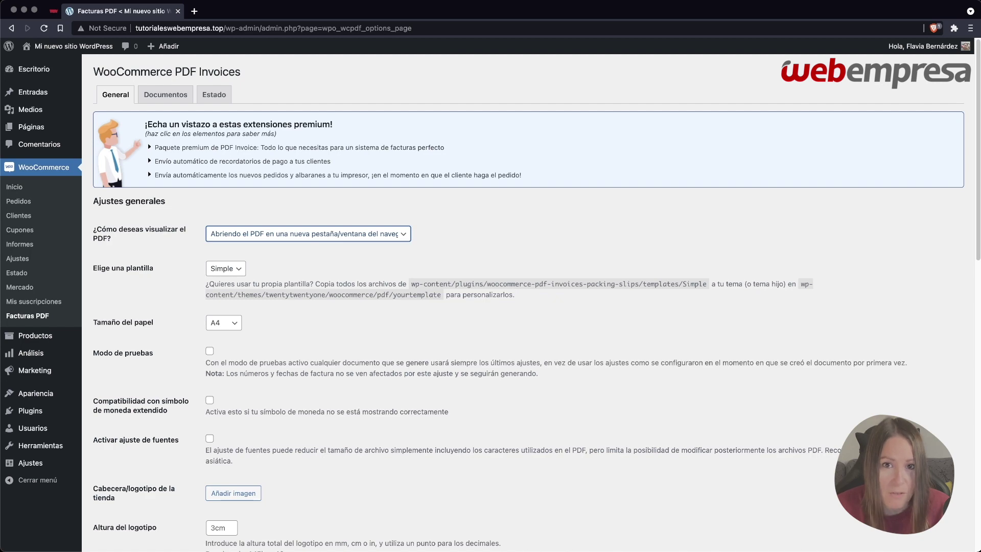
Set the store name in the general PDF invoice settings to "Mi tienda".
scroll(532, 302, "down", 6)
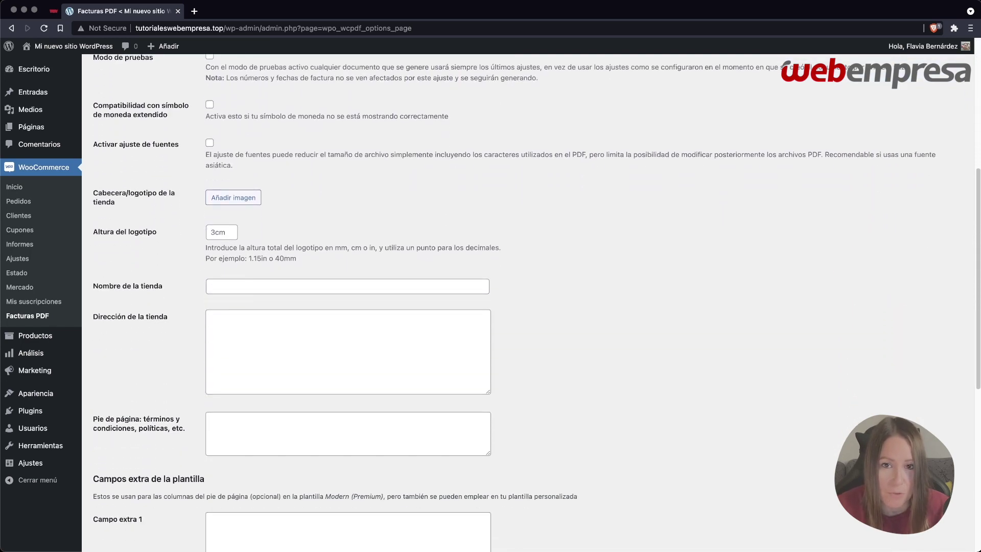
left_click(210, 286)
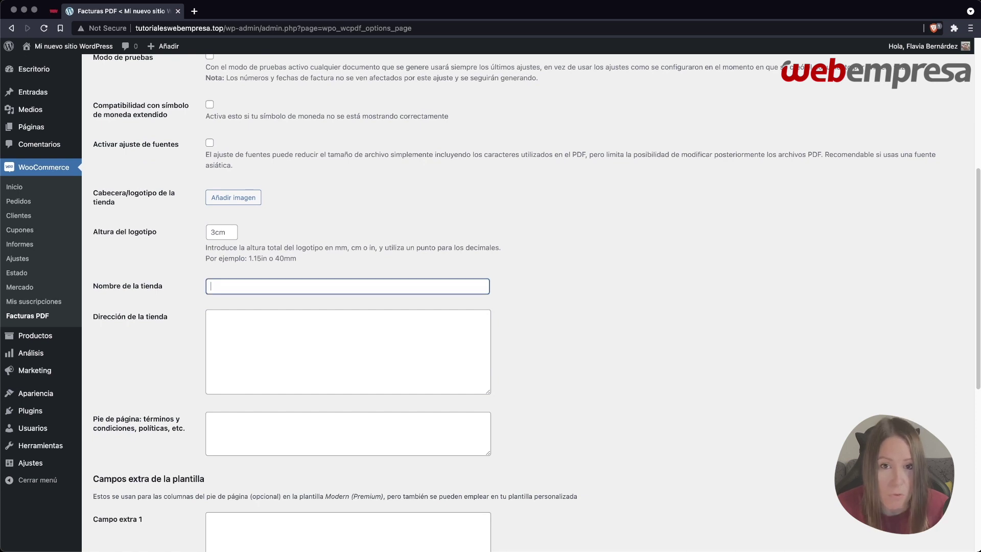
type("Mi tienda")
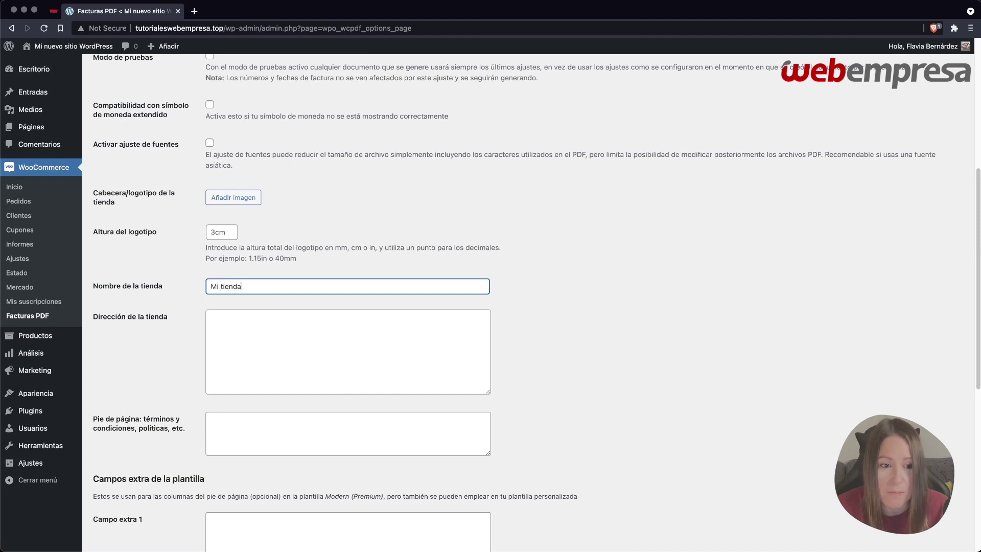
Fill in the store address with the street, postcode and city, plus a line with the company's tax ID (CIF).
left_click(210, 316)
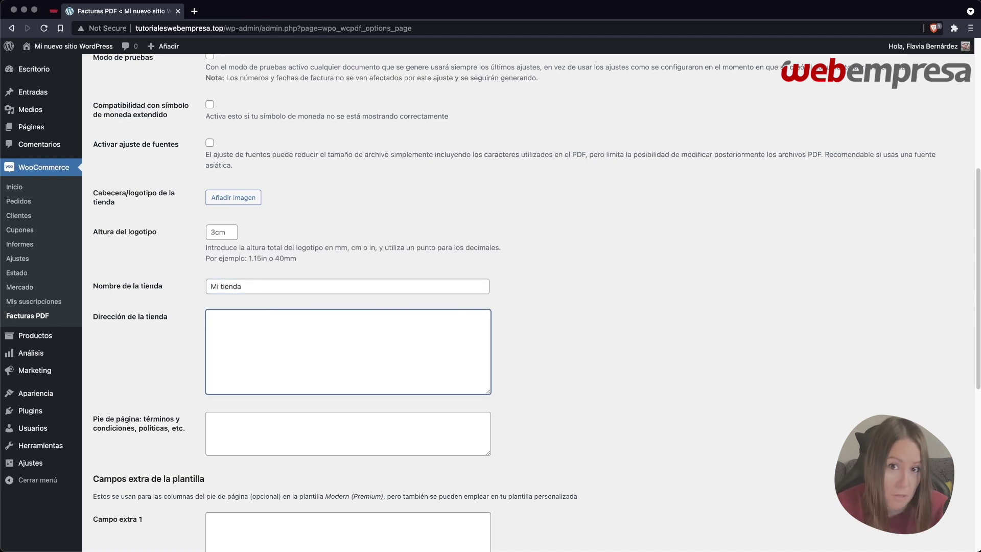
type("Calle de la Prueba 111")
key("Return")
type("28028 Madrid")
key("Return")
type("CIF:")
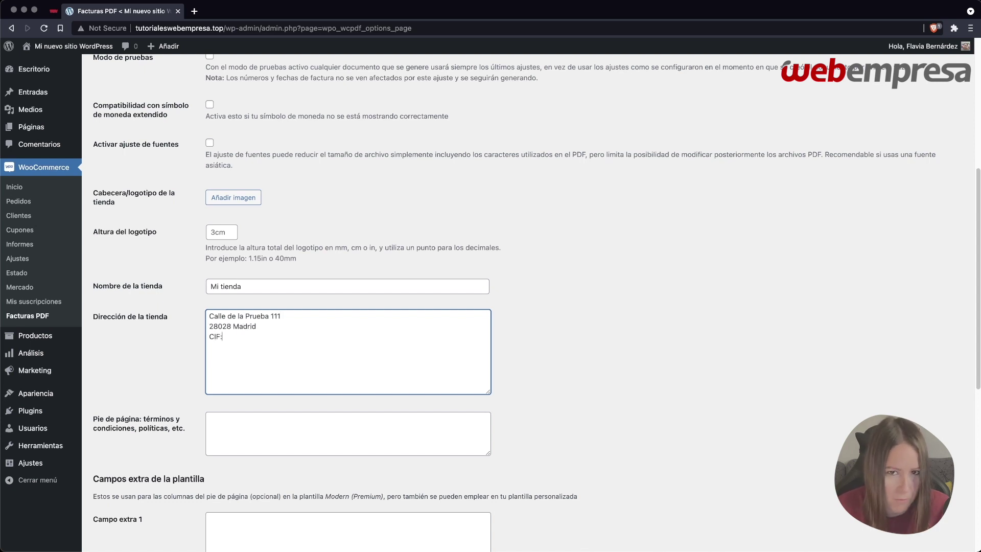
type(" B12")
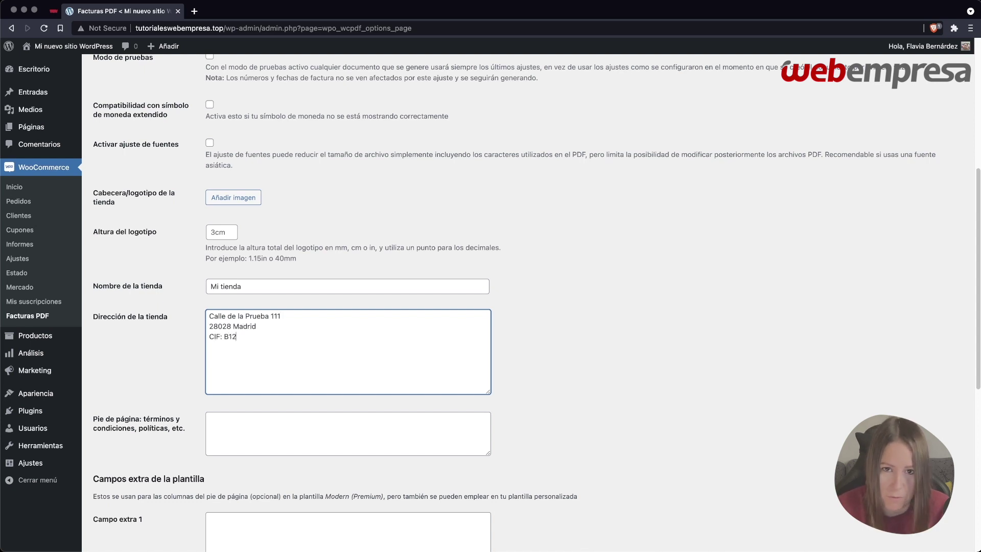
type("3123123")
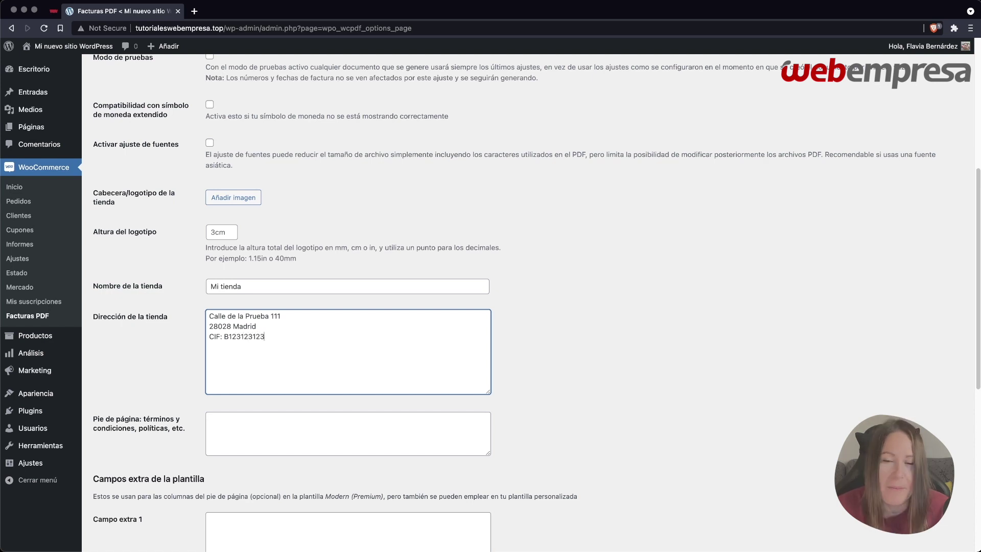
Leave the footer and extra template fields empty and save the general PDF invoice settings.
scroll(335, 295, "down", 3)
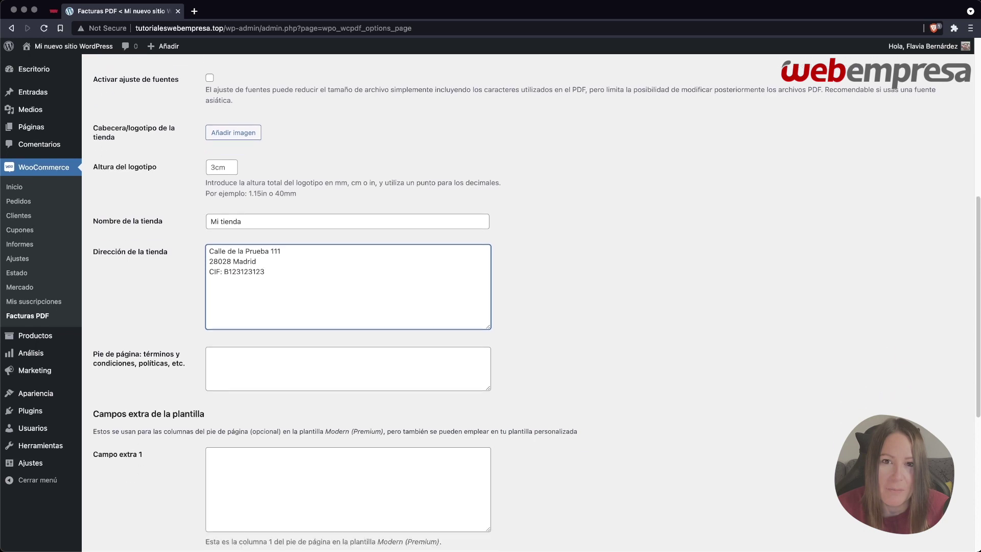
left_click(347, 323)
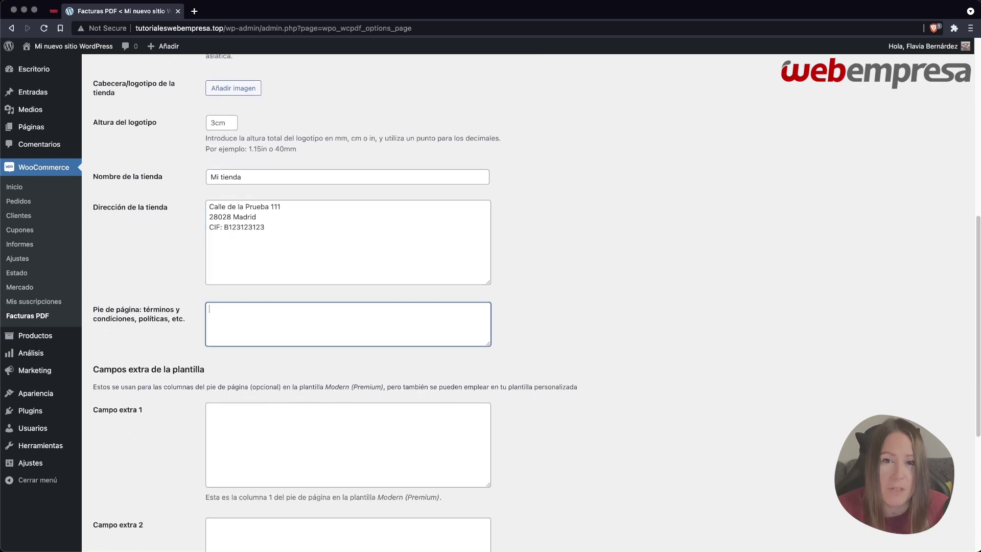
scroll(347, 301, "down", 6)
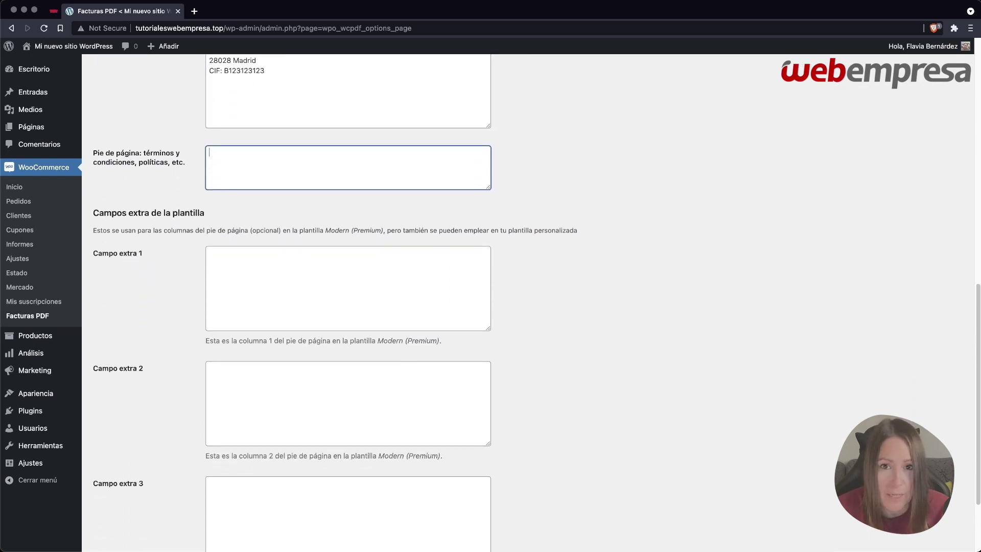
left_click(124, 498)
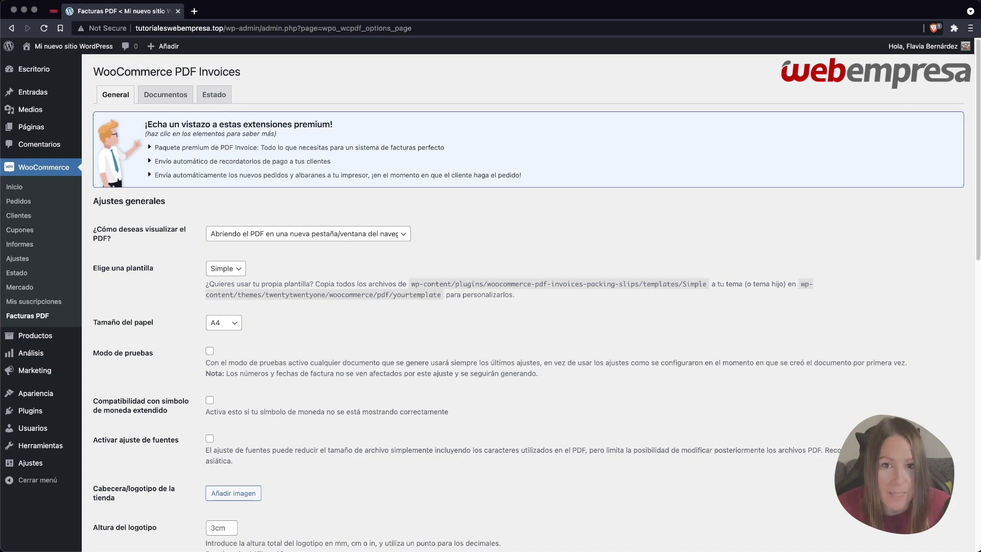
Open the invoice (Factura) document settings and review the activation, email attachment and shipping address options.
left_click(165, 95)
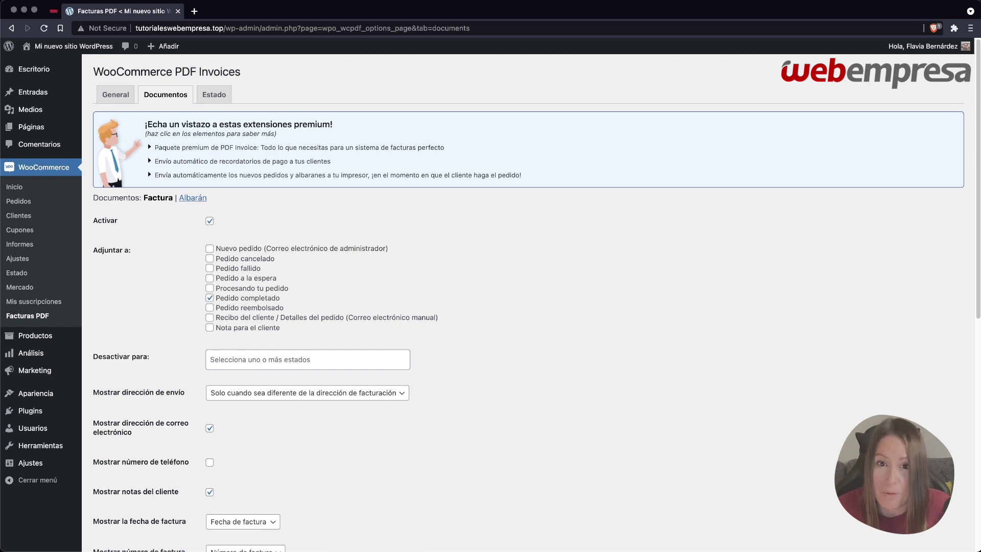
left_click(209, 221)
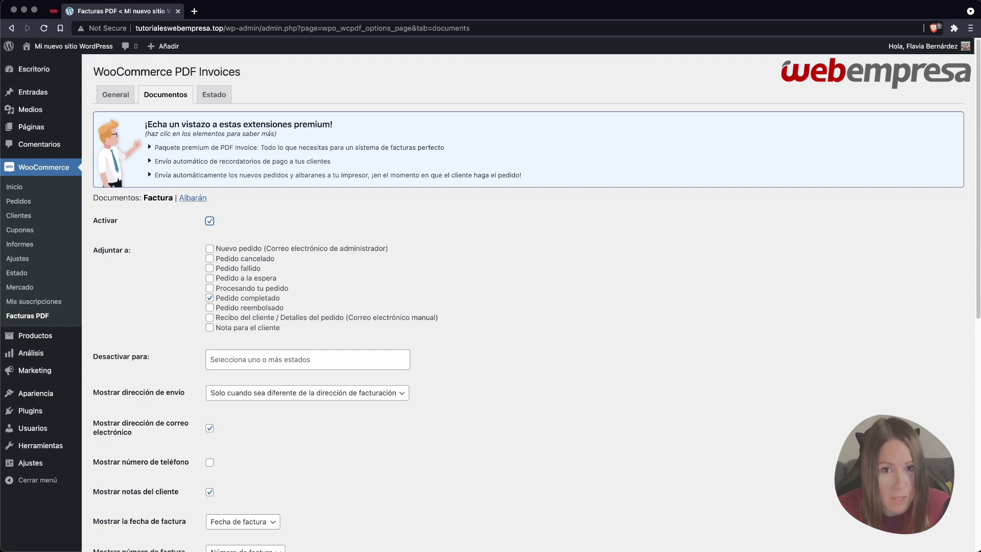
scroll(307, 307, "down", 5)
left_click(306, 250)
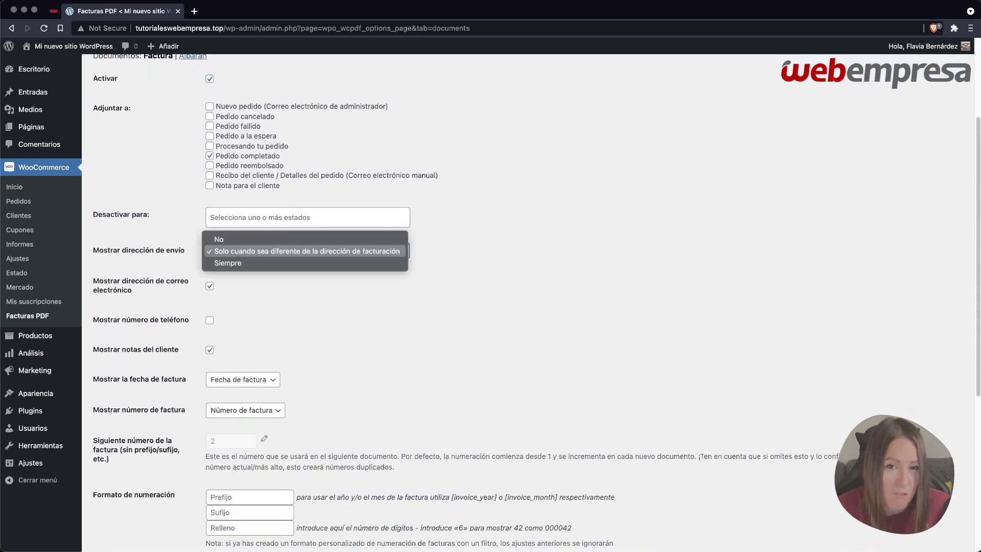
key("Escape")
scroll(306, 307, "down", 4)
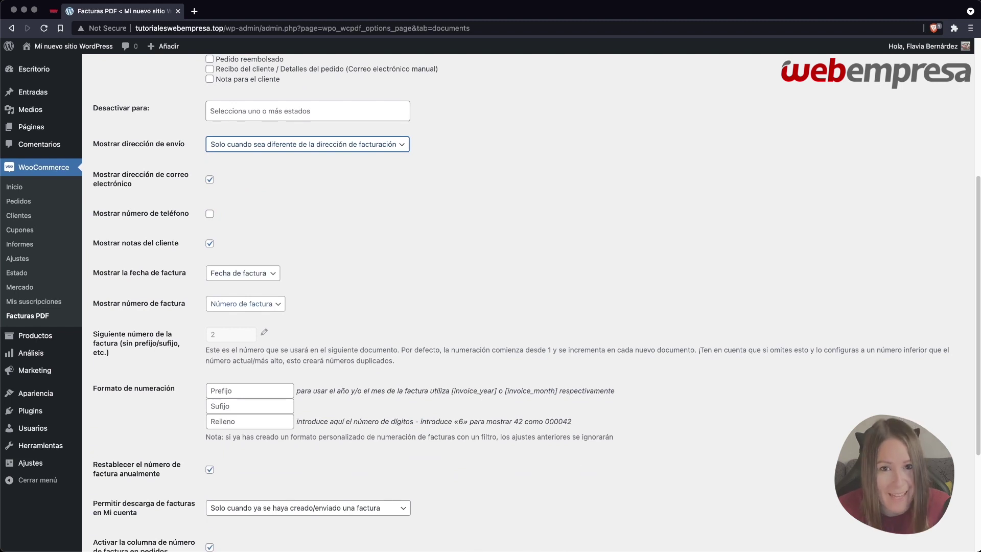
Set the invoice numbering format to prefix ONLINE, suffix 2021 and a padding of 6 digits.
scroll(245, 303, "down", 4)
left_click(245, 292)
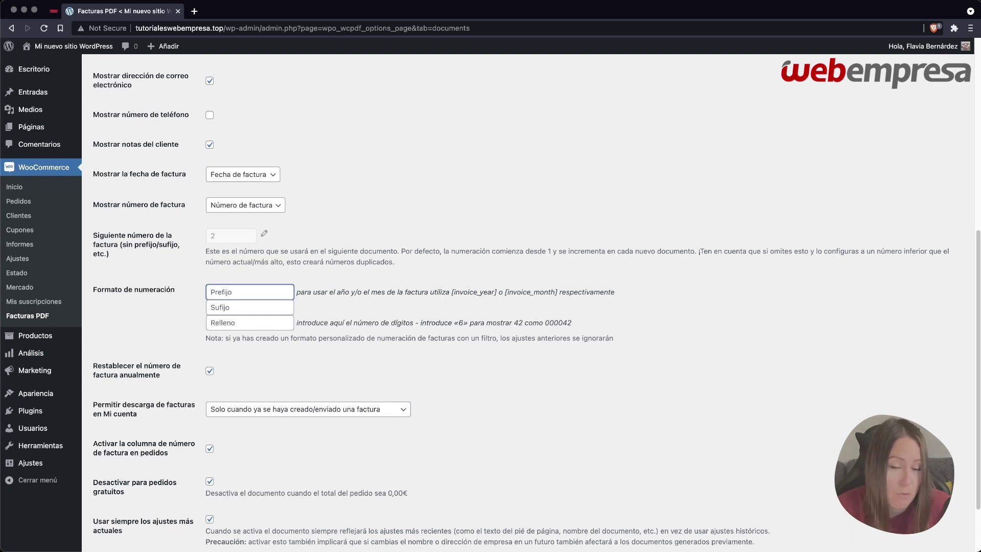
type("ON")
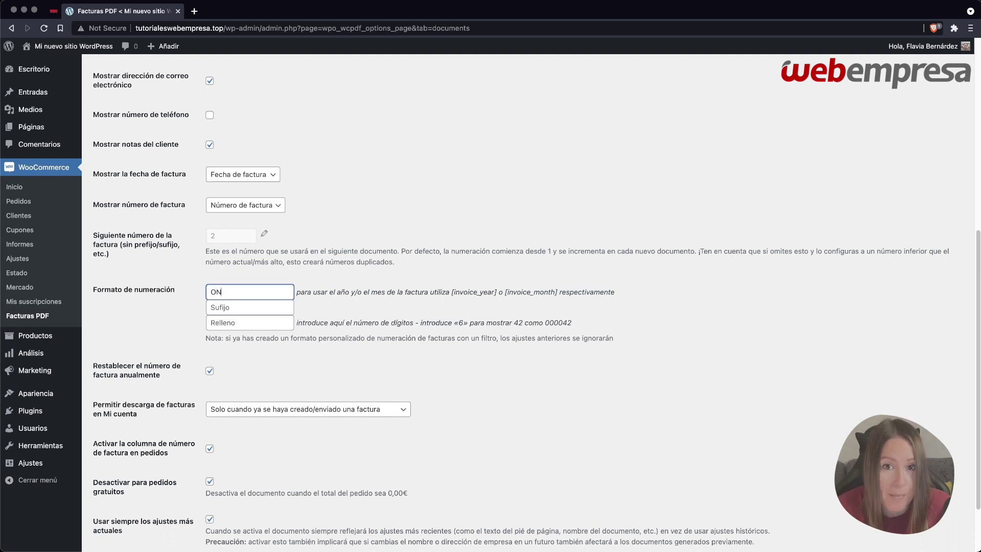
type("LINE")
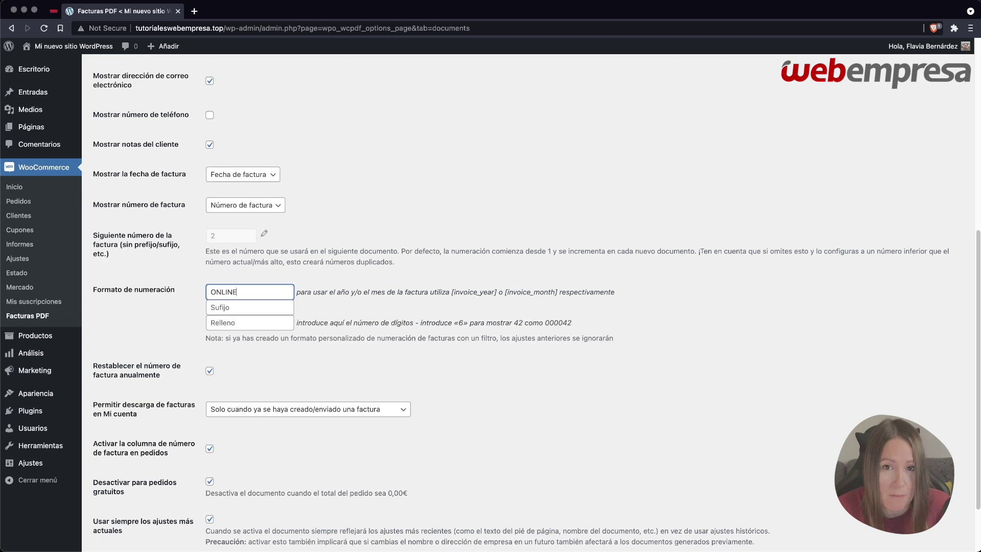
left_click(211, 307)
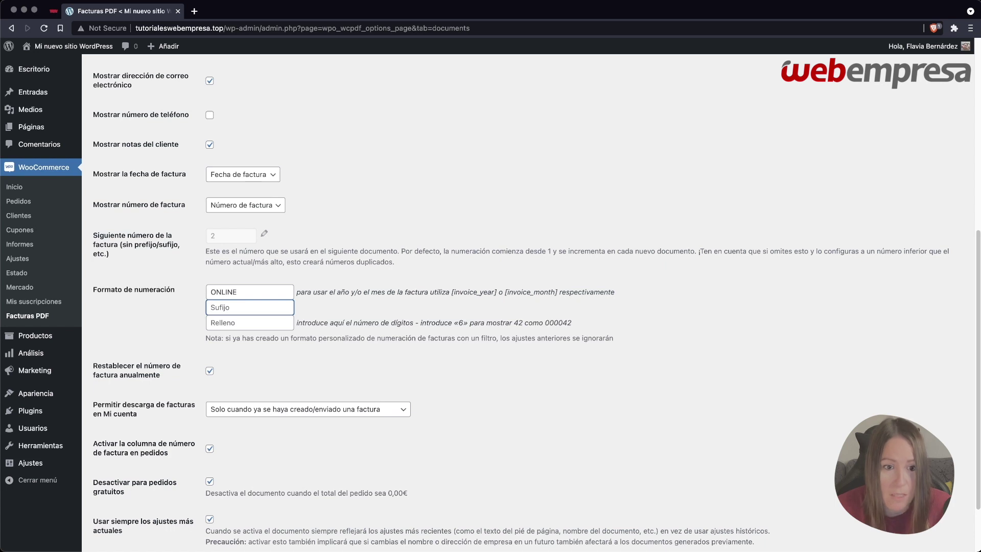
type("2021")
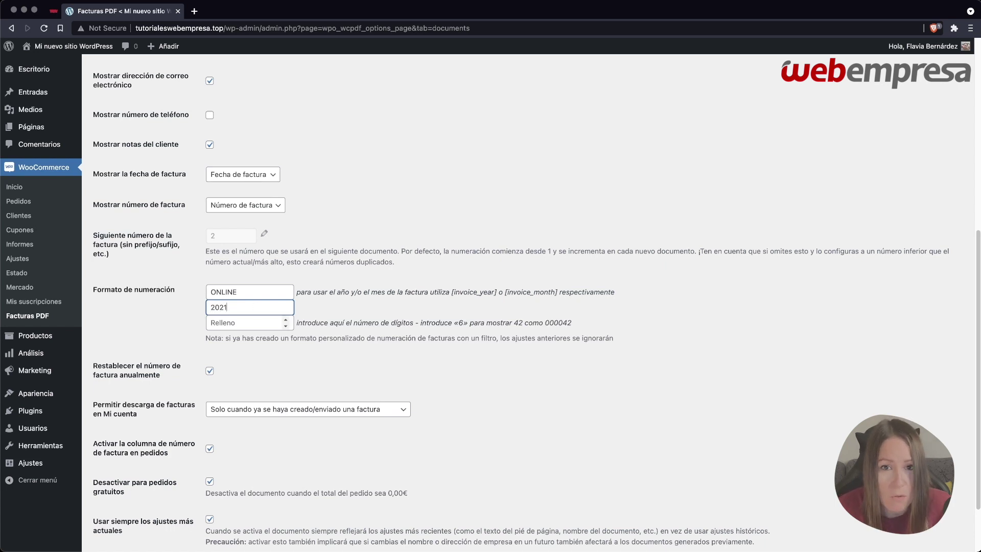
left_click(211, 323)
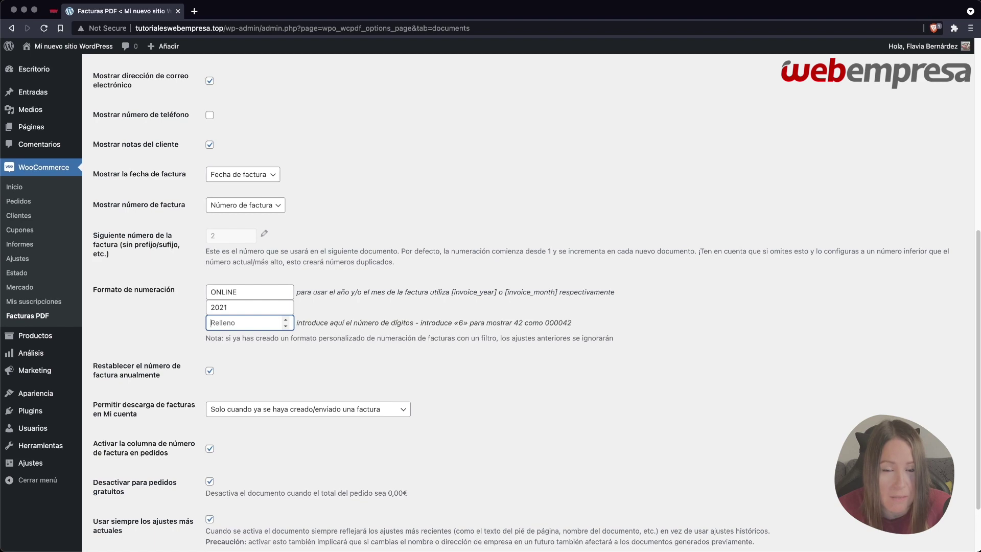
type("6")
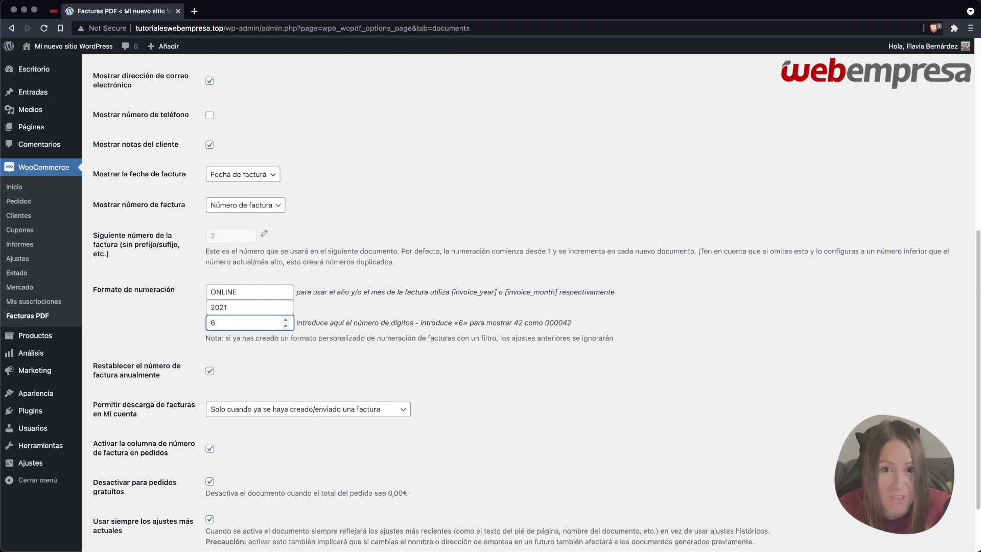
Clear the suffix from the invoice numbering format and save the invoice document settings.
scroll(532, 301, "down", 3)
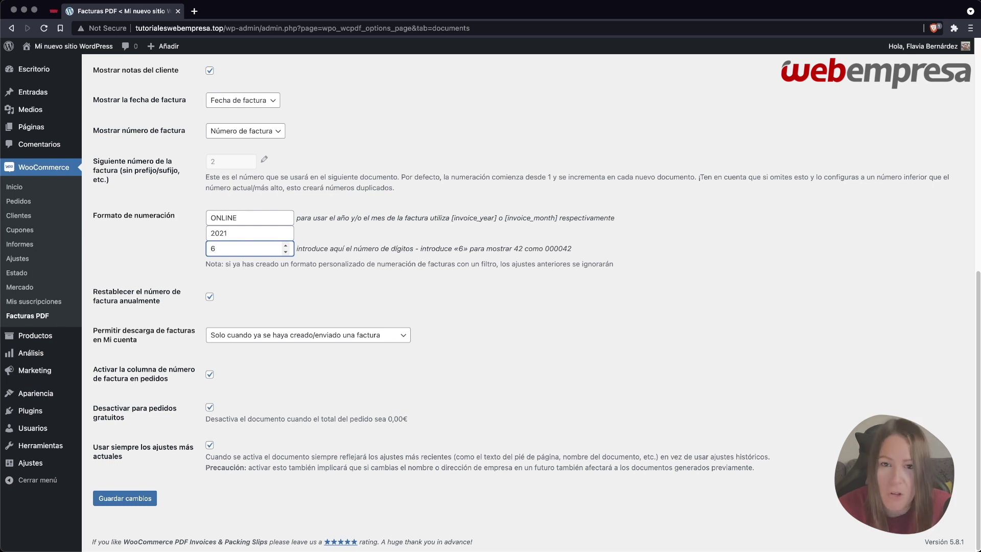
key("shift+Tab")
key("BackSpace")
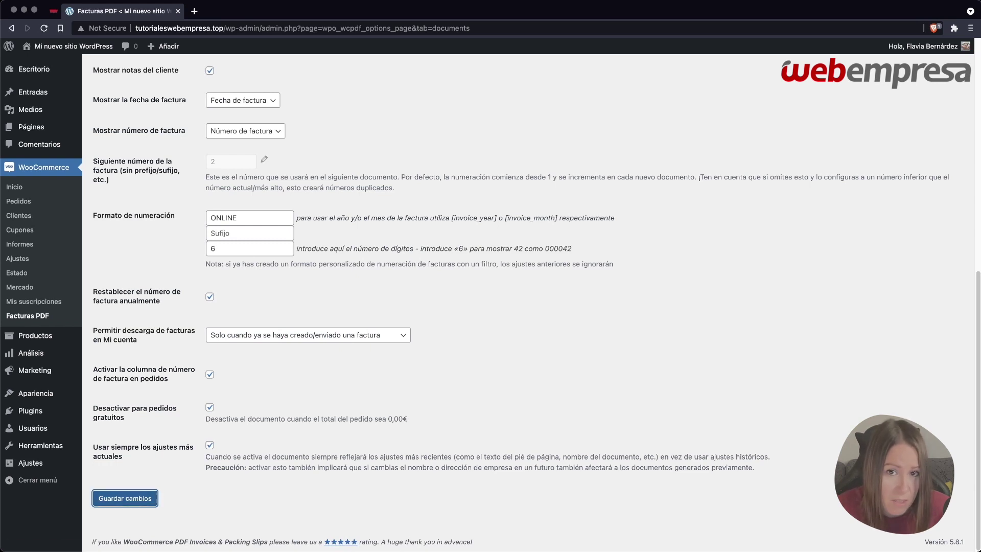
left_click(125, 498)
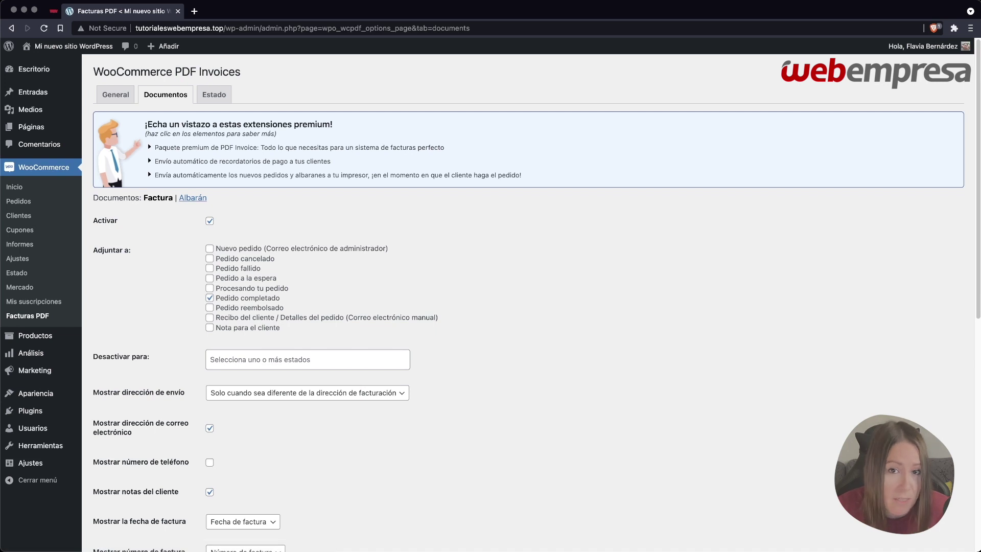
Open the packing slip (Albarán) document settings and save them with the existing options.
left_click(192, 198)
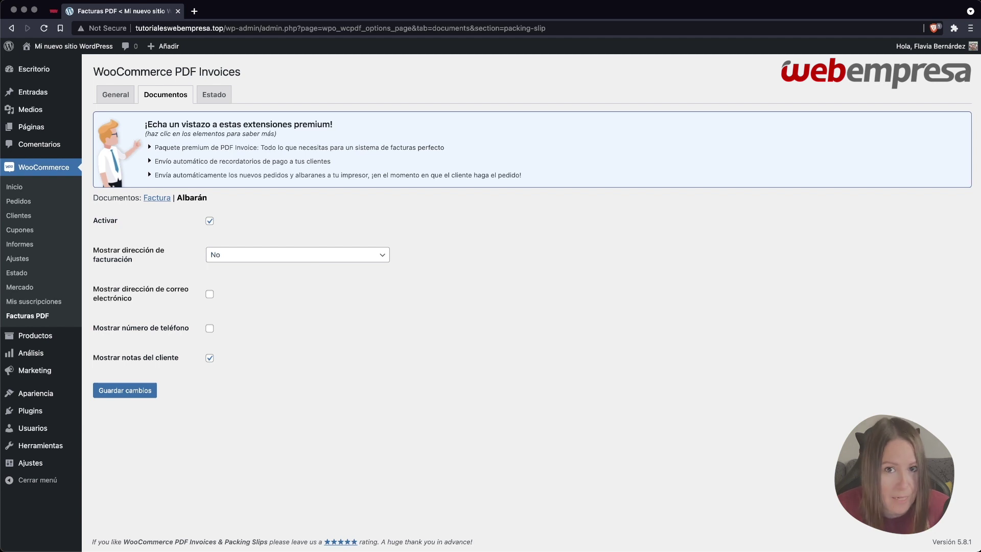
left_click(124, 390)
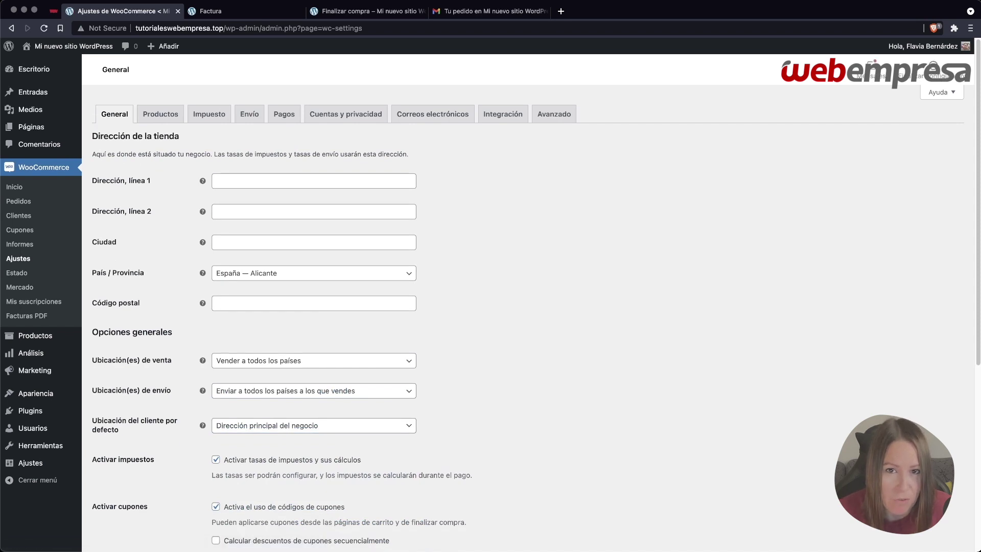
In WooCommerce's tax options, display shop and cart prices as Impuestos incluidos, set the price suffix to "impuestos incluidos", and save.
scroll(531, 307, "down", 5)
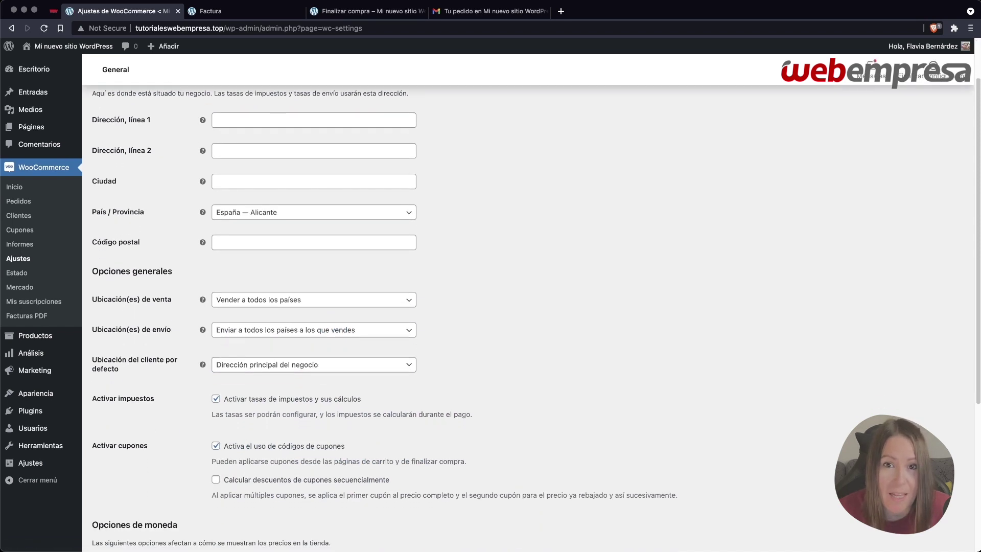
scroll(531, 306, "down", 1)
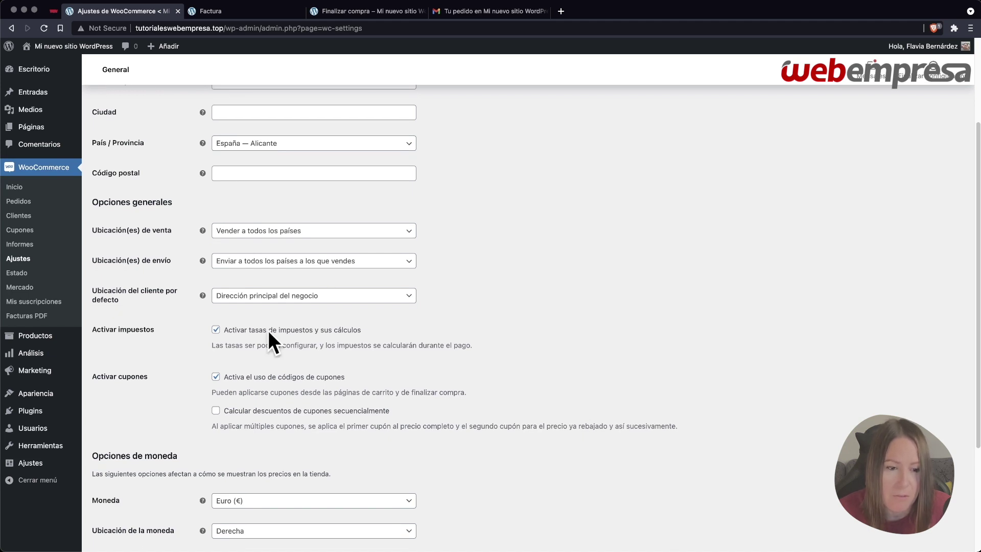
scroll(209, 114, "up", 5)
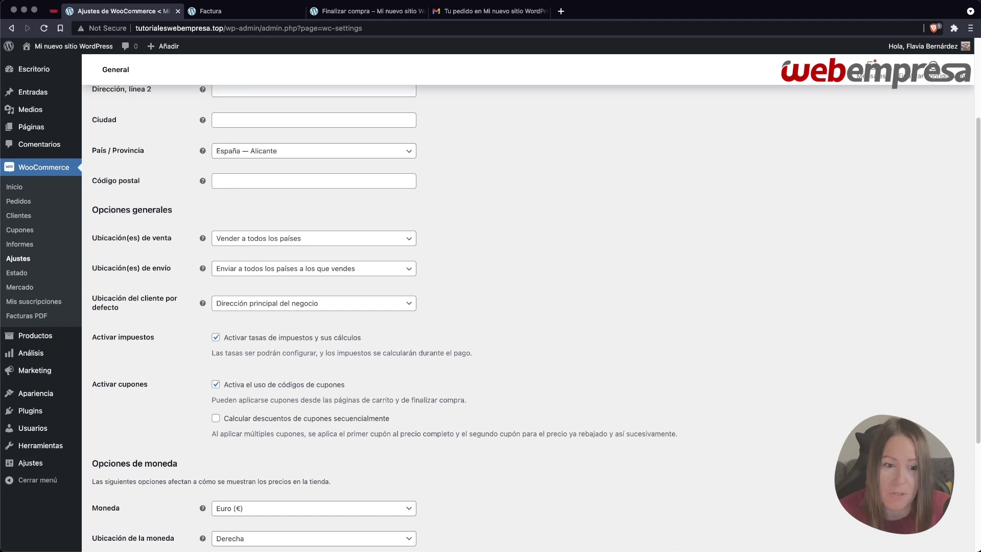
left_click(209, 114)
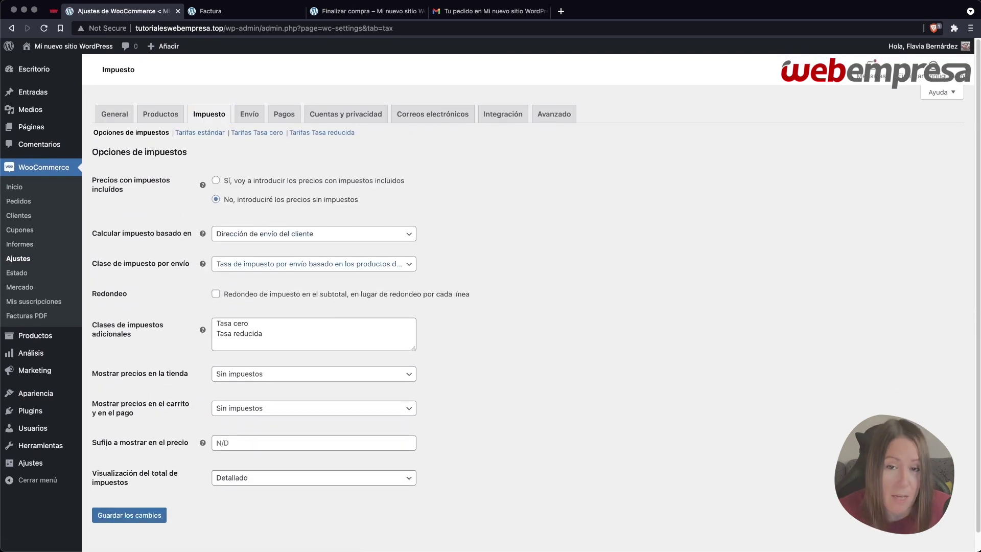
left_click(245, 374)
left_click(245, 388)
left_click(234, 408)
left_click(233, 424)
left_click(232, 443)
type("impuestos incluidos")
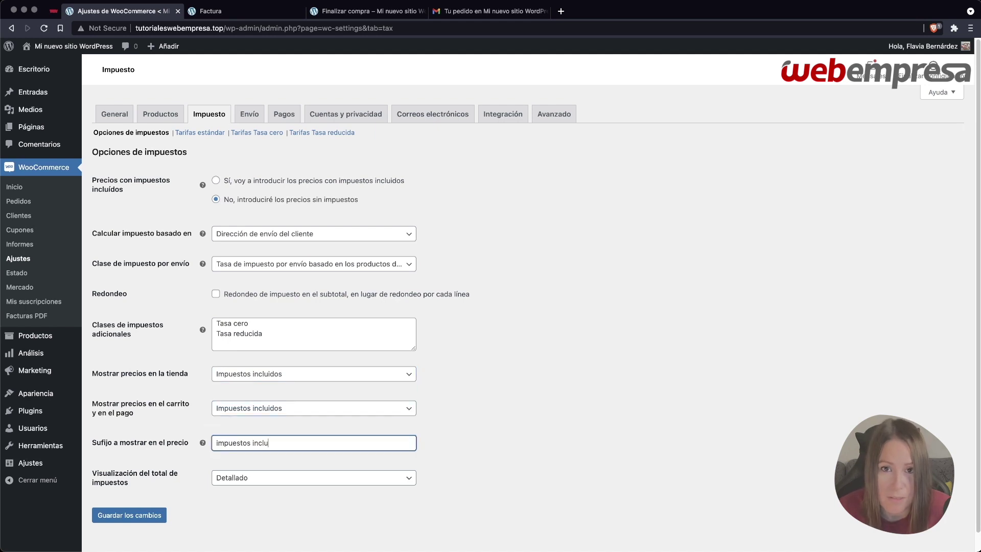
left_click(129, 515)
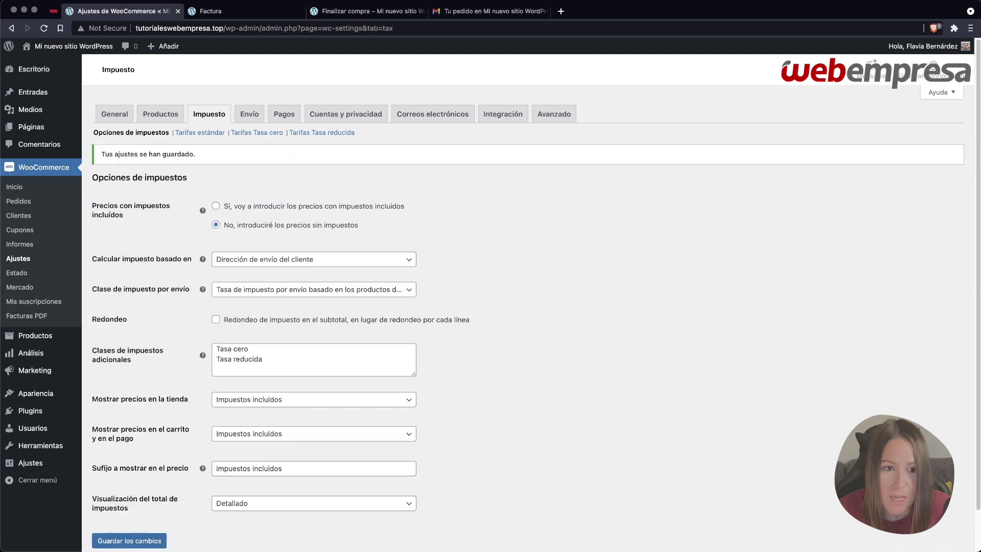
Add a standard tax rate of 21% for country code ES and save the rates.
left_click(200, 132)
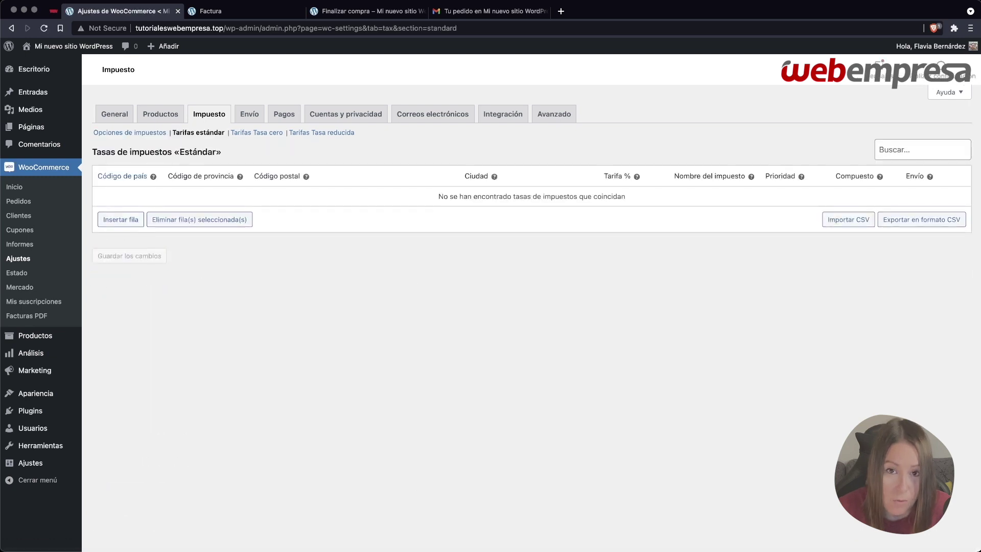
left_click(121, 222)
left_click(99, 197)
type("ES")
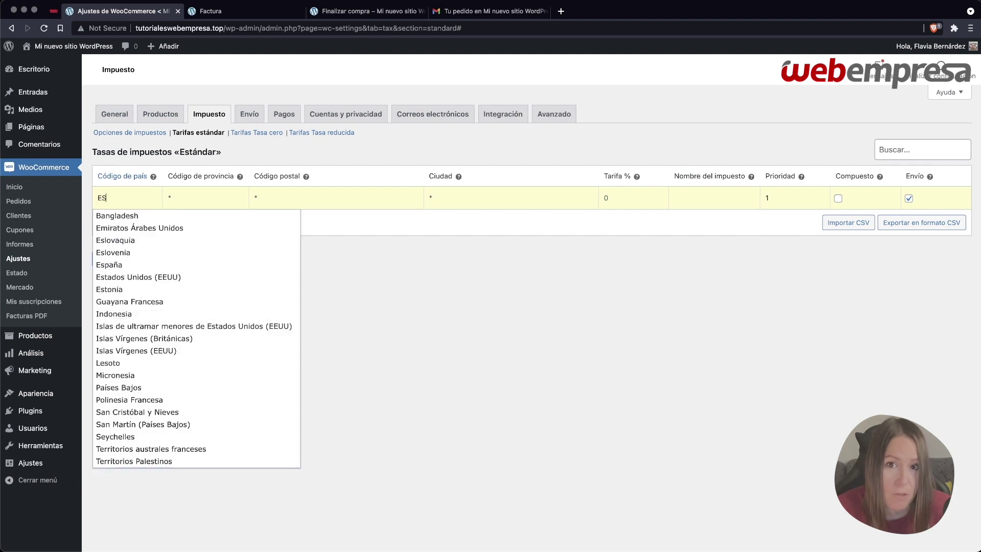
left_click(612, 197)
type("21")
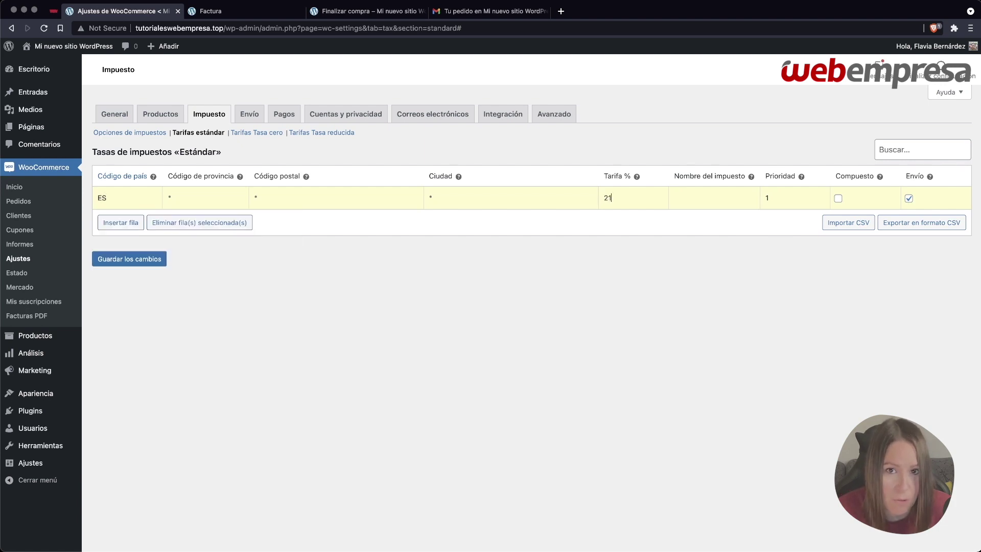
left_click(129, 258)
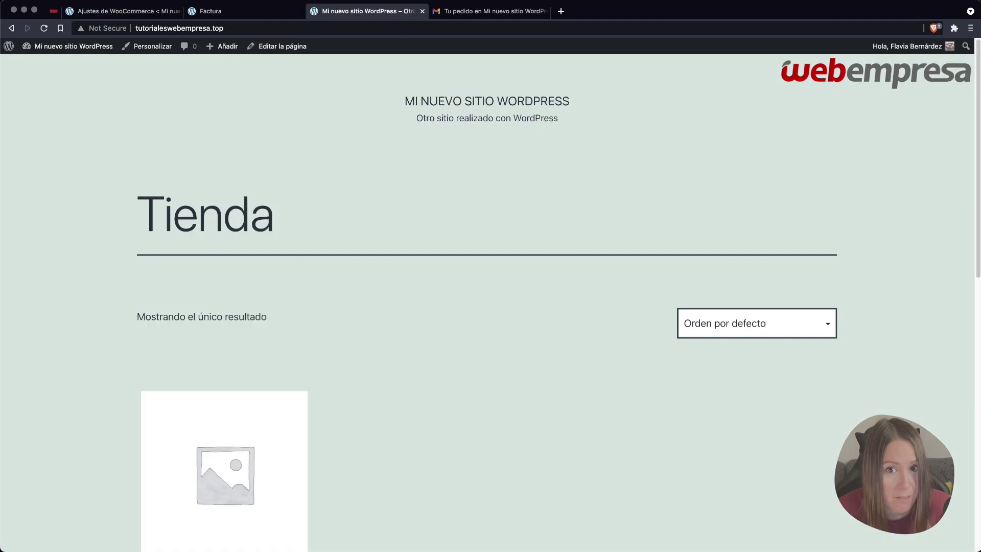
On the storefront's Tienda page, add Mi primer producto to the cart and view the cart.
scroll(491, 306, "down", 3)
scroll(194, 414, "down", 2)
left_click(194, 413)
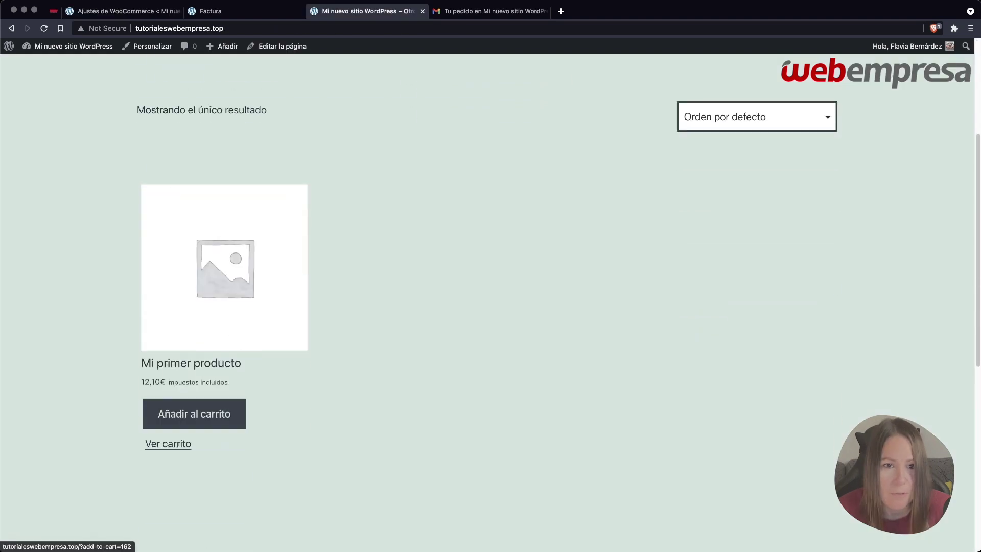
left_click(168, 443)
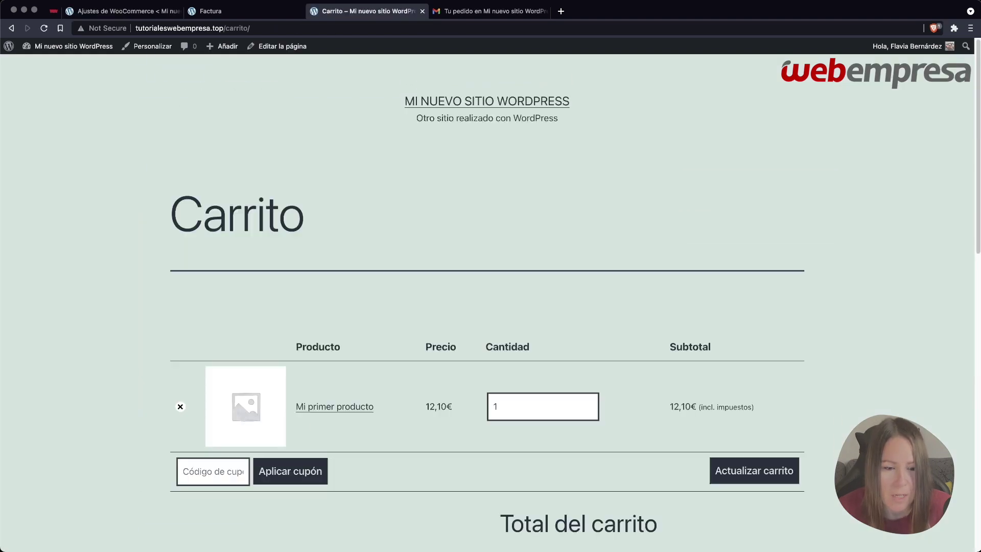
Proceed to checkout and place the test order with direct bank transfer, using the prefilled billing details.
scroll(644, 480, "down", 4)
left_click(646, 481)
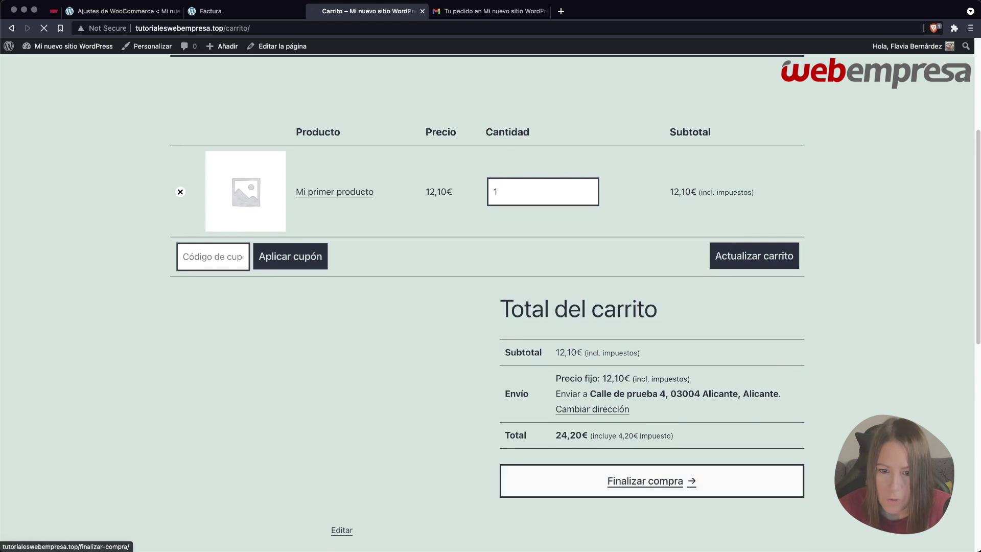
scroll(491, 301, "down", 7)
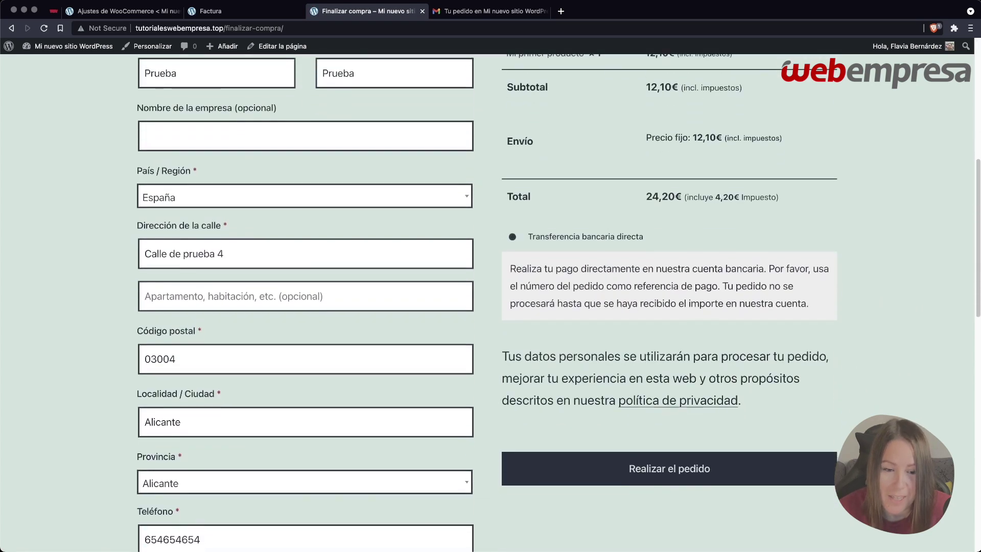
left_click(599, 440)
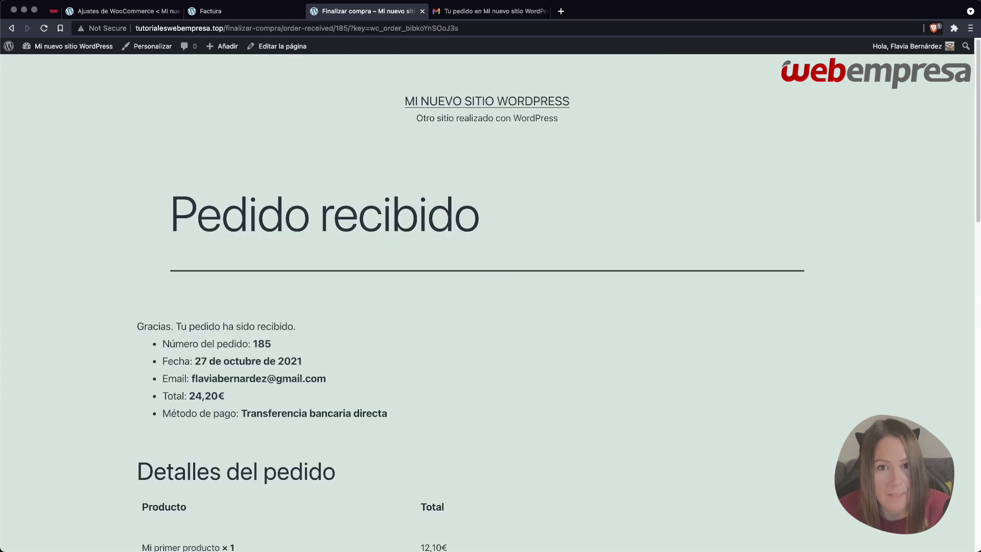
Return to the WooCommerce orders list and change the newest order's status to completed with a bulk action.
left_click(123, 11)
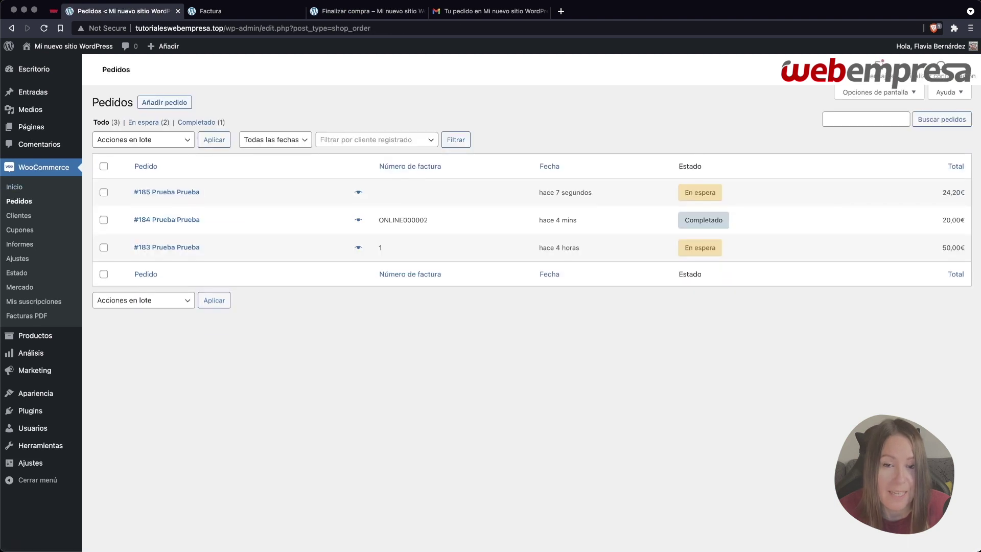
left_click(103, 192)
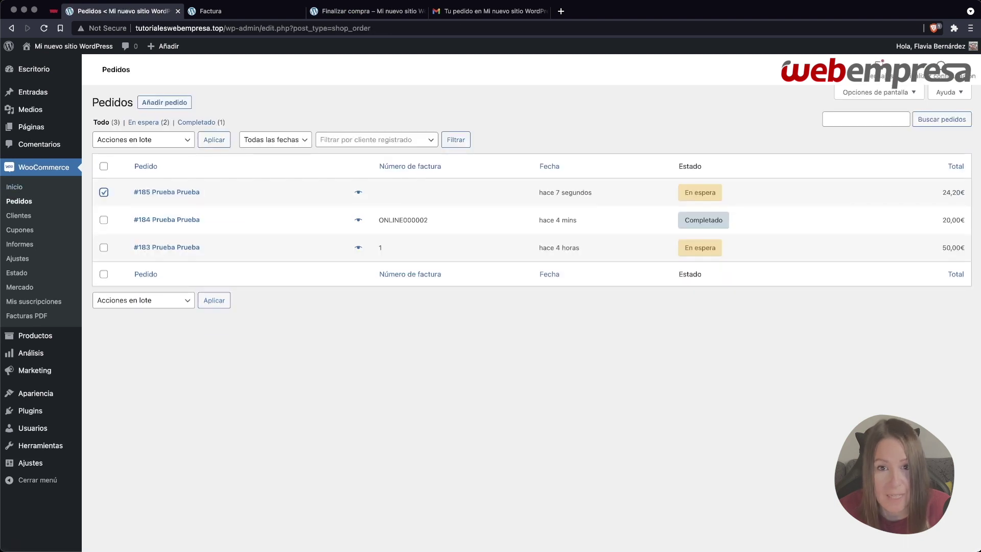
left_click(143, 140)
left_click(150, 187)
left_click(214, 139)
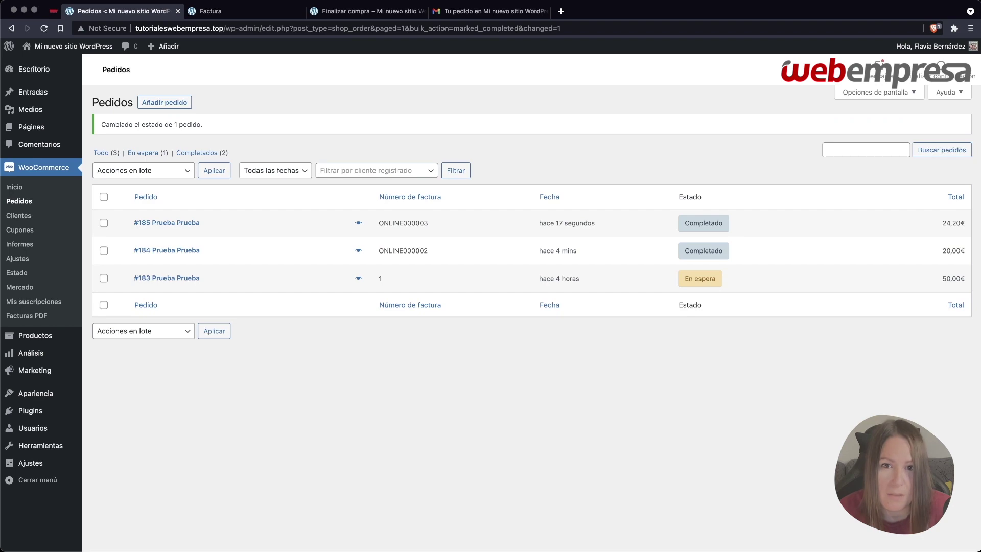
Switch to Gmail, open the PDF invoice attached to the order email to check its contents, and return to the WooCommerce orders list.
left_click(490, 10)
scroll(566, 256, "down", 10)
left_click(214, 424)
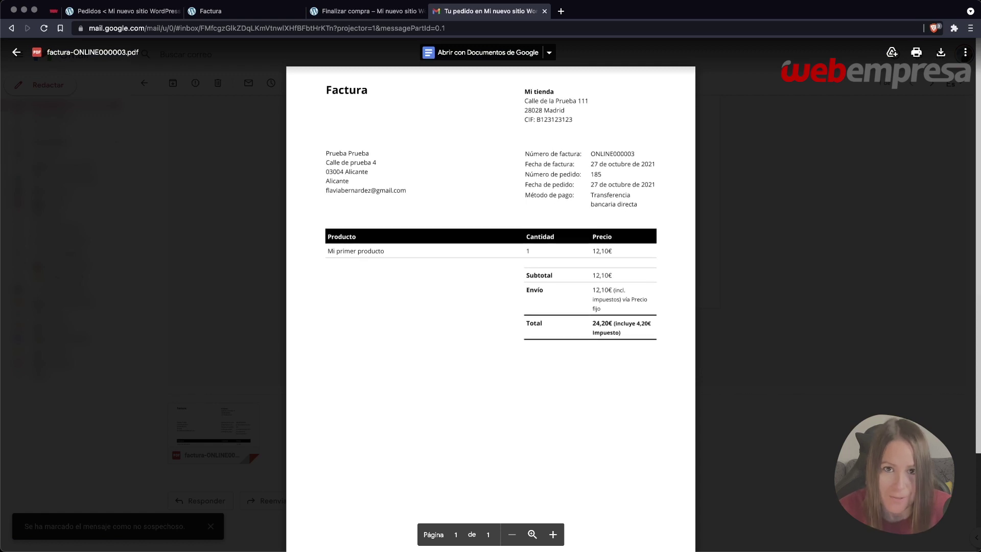
key("super+2")
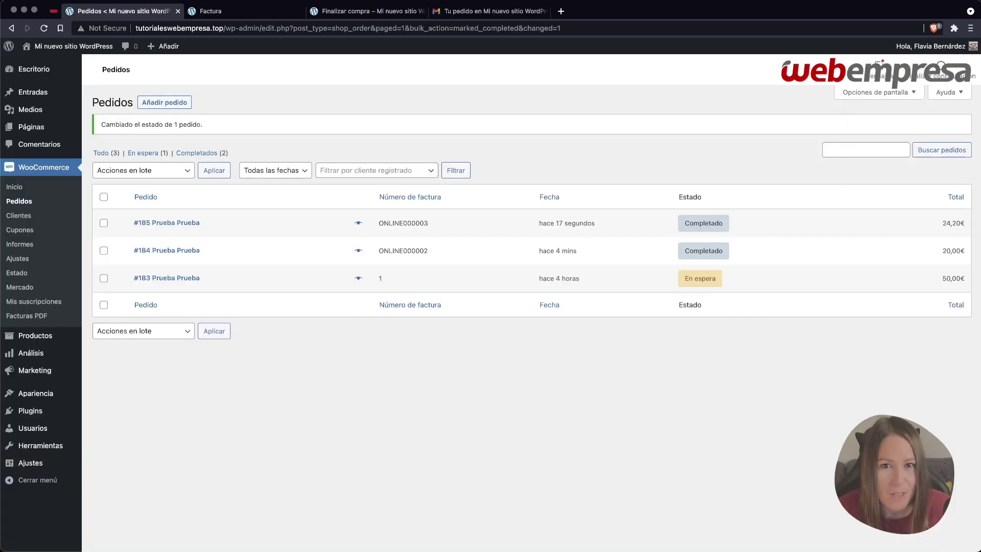